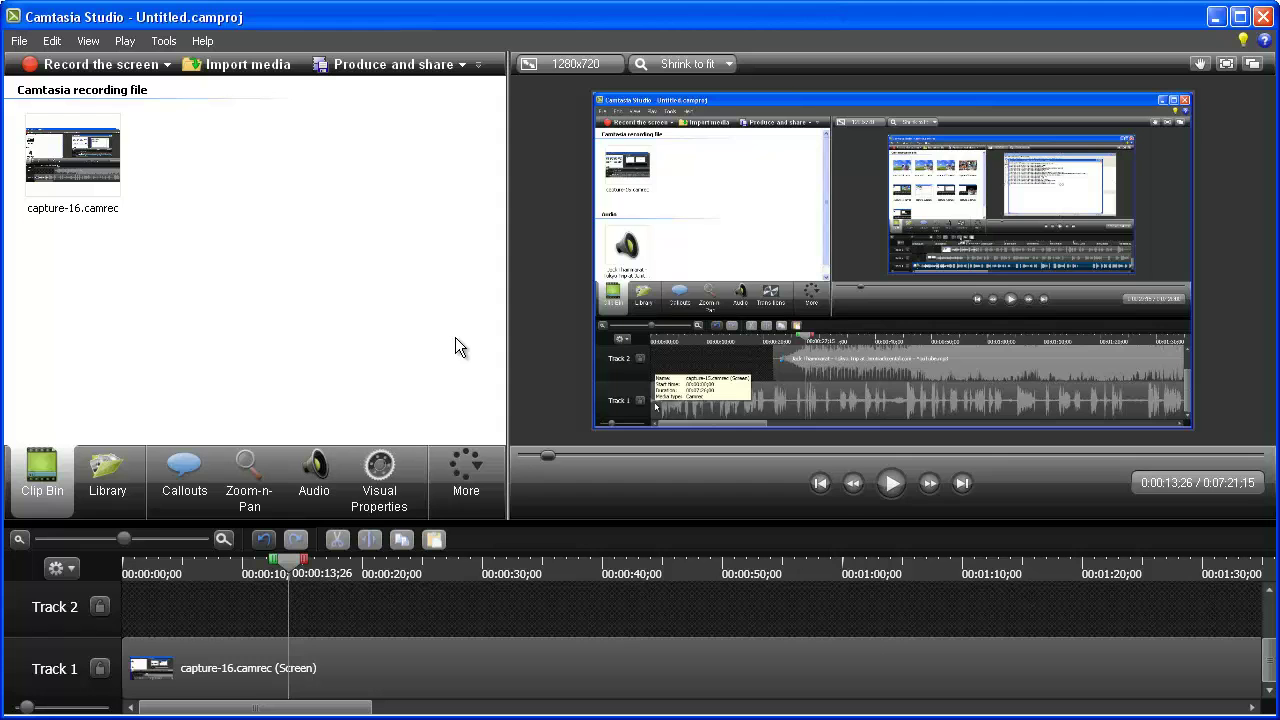
- Add a yellow rectangle callout about 7 seconds long around 0:00:13;26 and place it over the video's track headers
{"action": "left_click", "coordinate": [184, 482]}
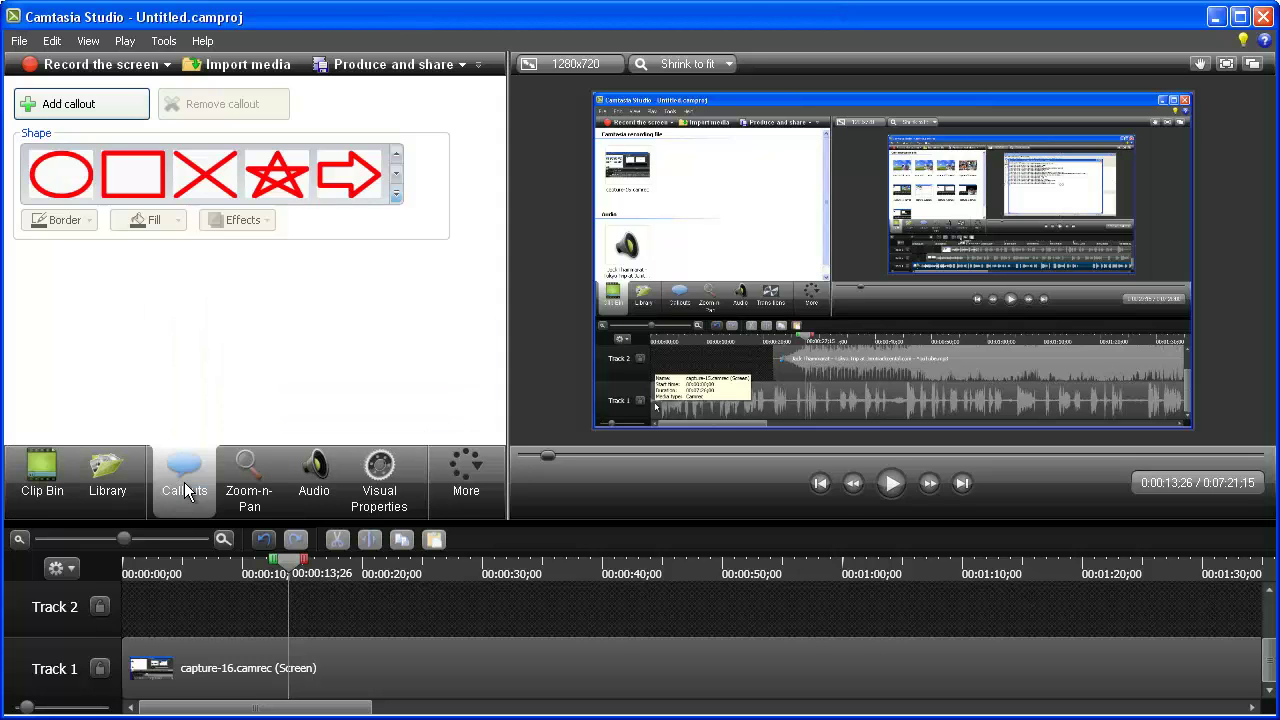
{"action": "left_click", "coordinate": [96, 108]}
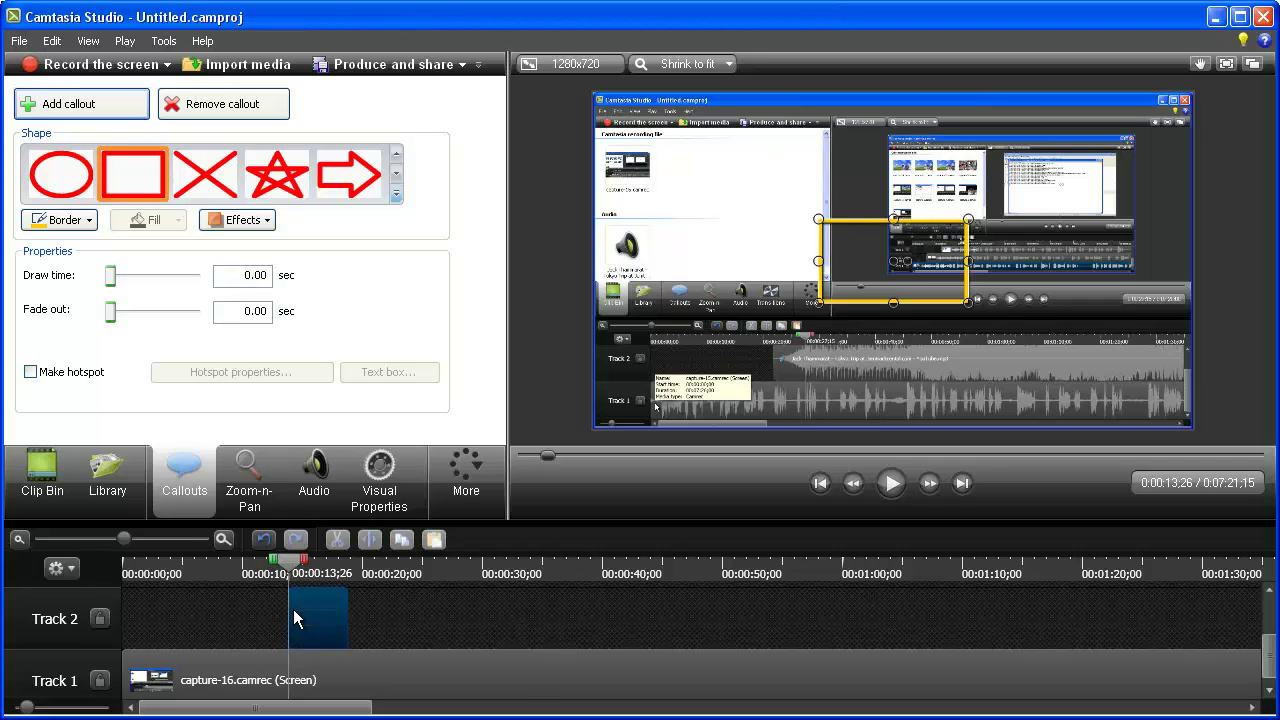
{"action": "left_click_drag", "start_coordinate": [320, 618], "coordinate": [351, 618]}
{"action": "left_click_drag", "start_coordinate": [897, 251], "coordinate": [689, 361]}
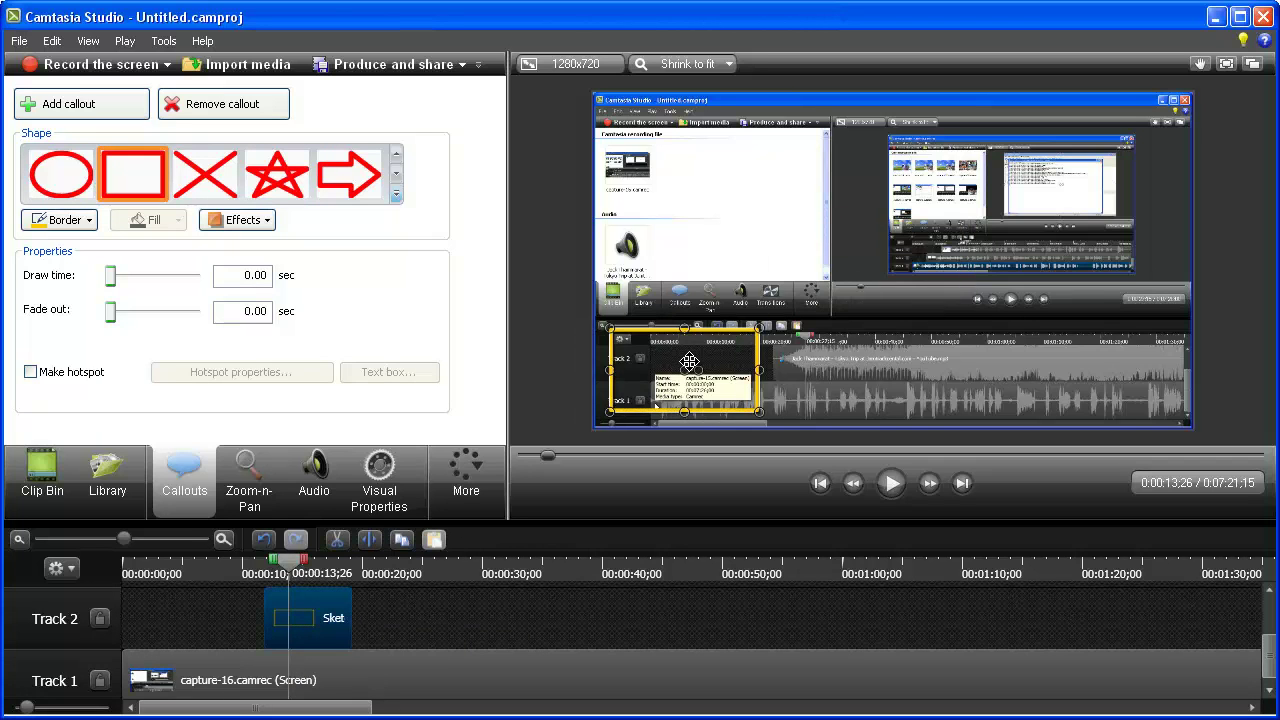
- Add an animation to the rectangle callout at 0:00:15;14 that moves and scales it to 239% around the video's preview area
{"action": "mouse_move", "coordinate": [289, 562]}
{"action": "left_mouse_down"}
{"action": "mouse_move", "coordinate": [249, 568]}
{"action": "mouse_move", "coordinate": [313, 568]}
{"action": "left_mouse_up"}
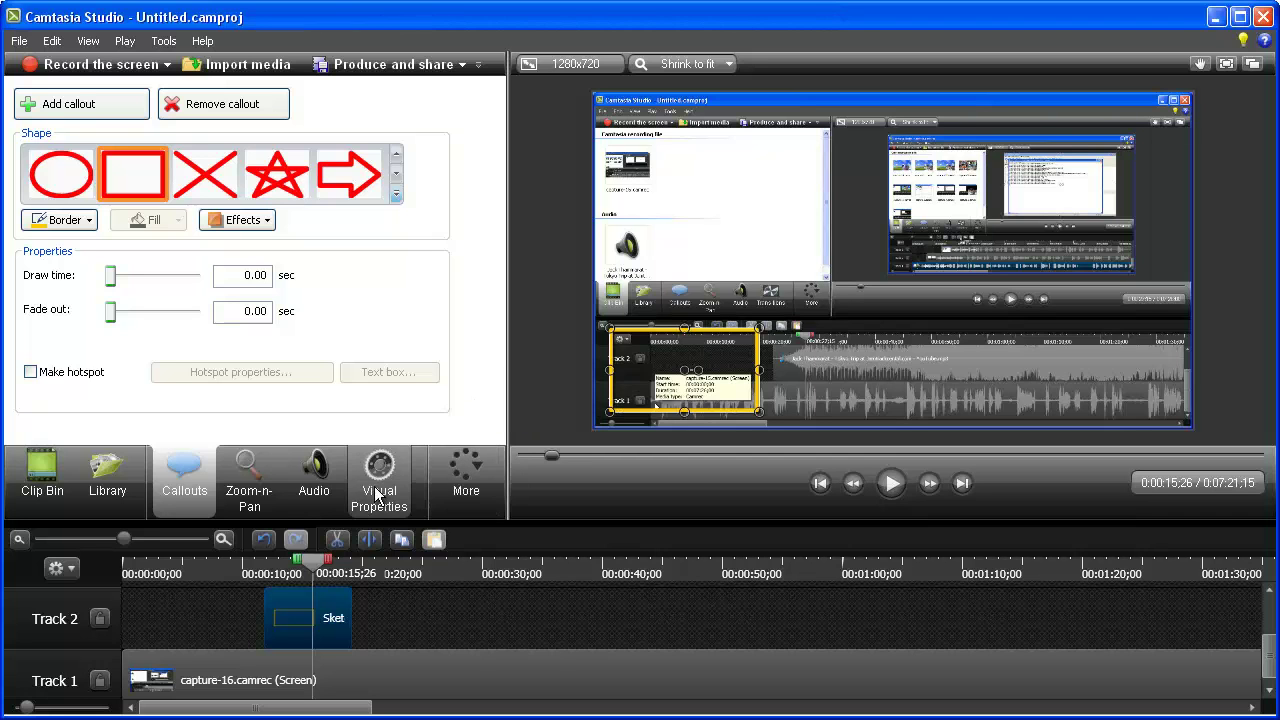
{"action": "mouse_move", "coordinate": [317, 566]}
{"action": "left_mouse_down"}
{"action": "mouse_move", "coordinate": [257, 566]}
{"action": "mouse_move", "coordinate": [310, 567]}
{"action": "left_mouse_up"}
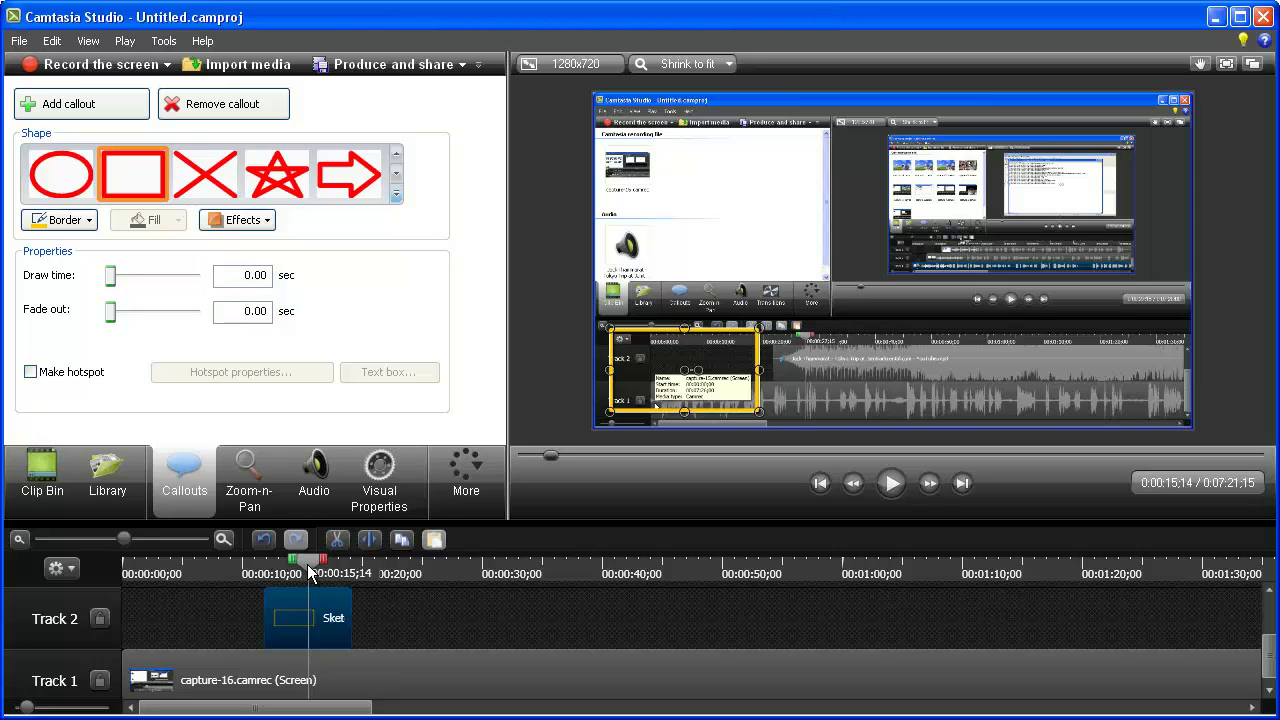
{"action": "left_click", "coordinate": [375, 482]}
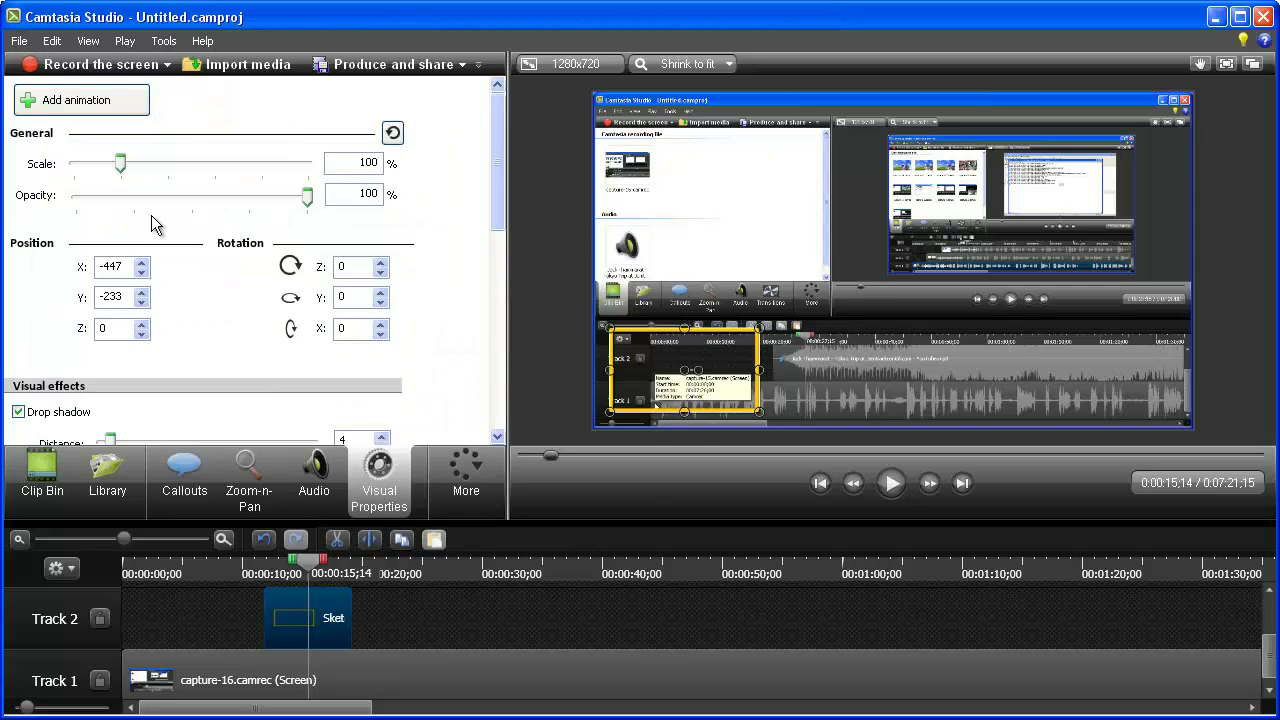
{"action": "left_click", "coordinate": [93, 104]}
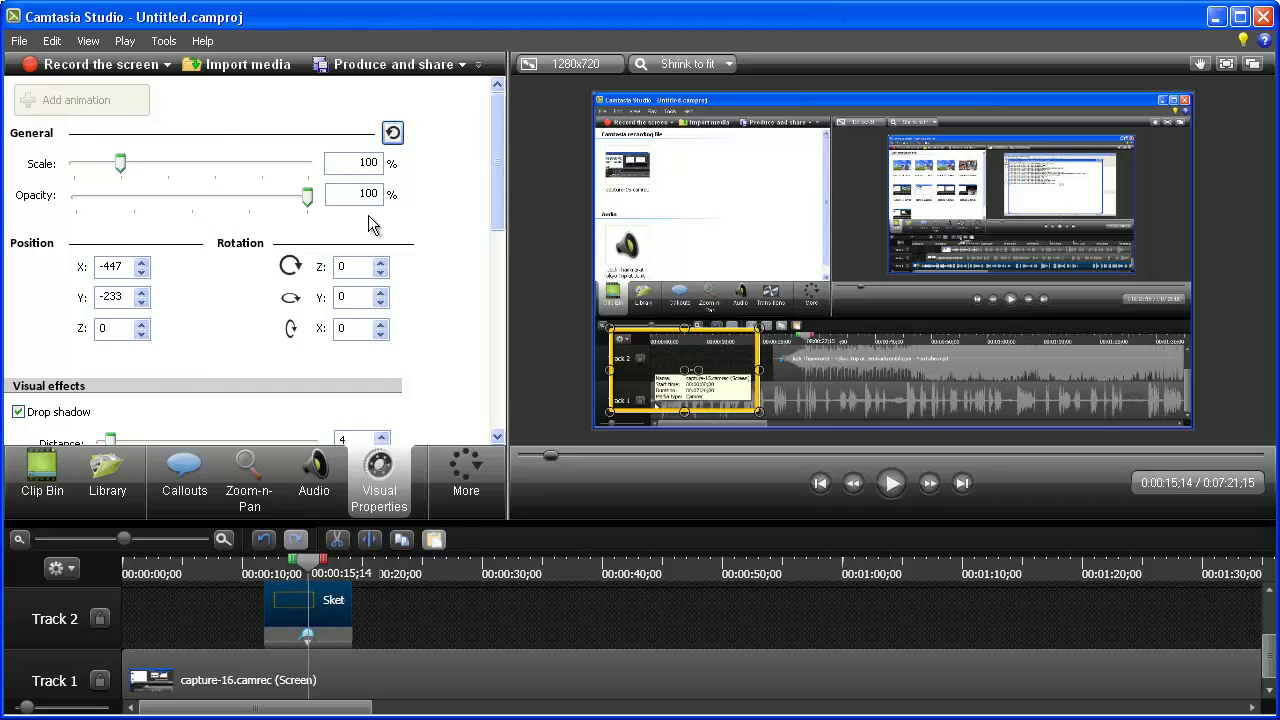
{"action": "left_click_drag", "start_coordinate": [715, 354], "coordinate": [932, 139]}
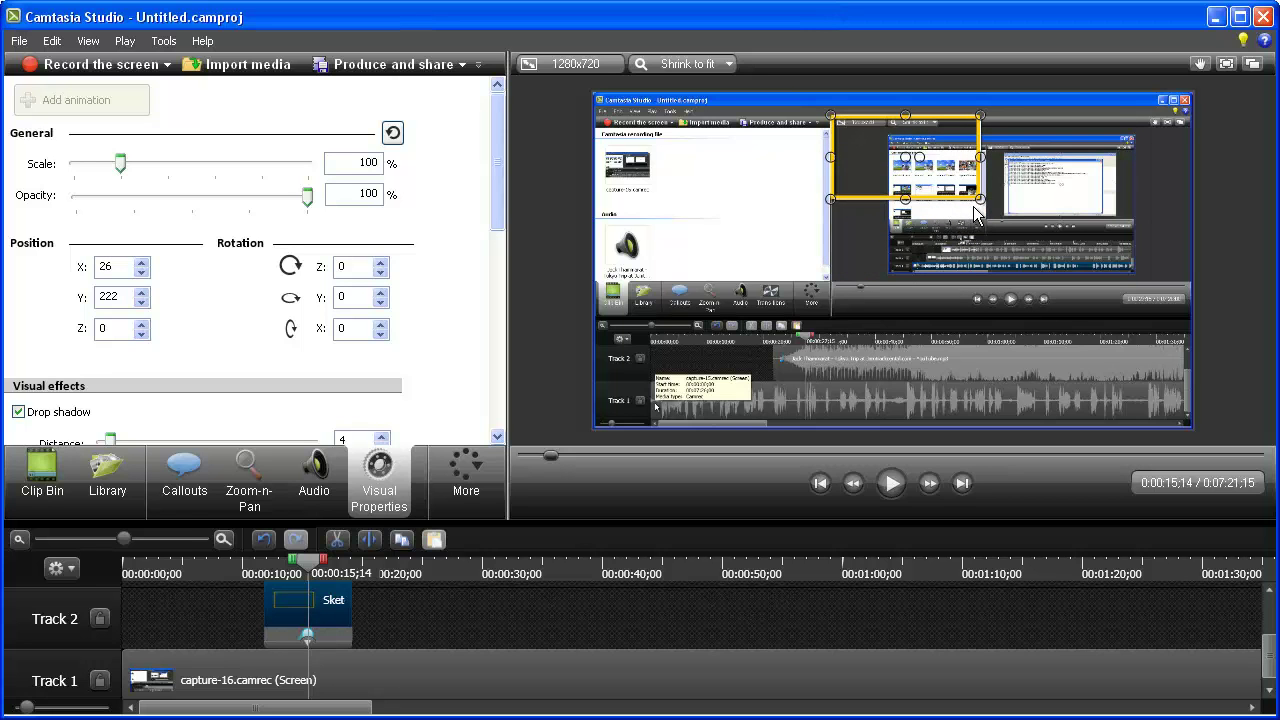
{"action": "left_click_drag", "start_coordinate": [980, 199], "coordinate": [1190, 291]}
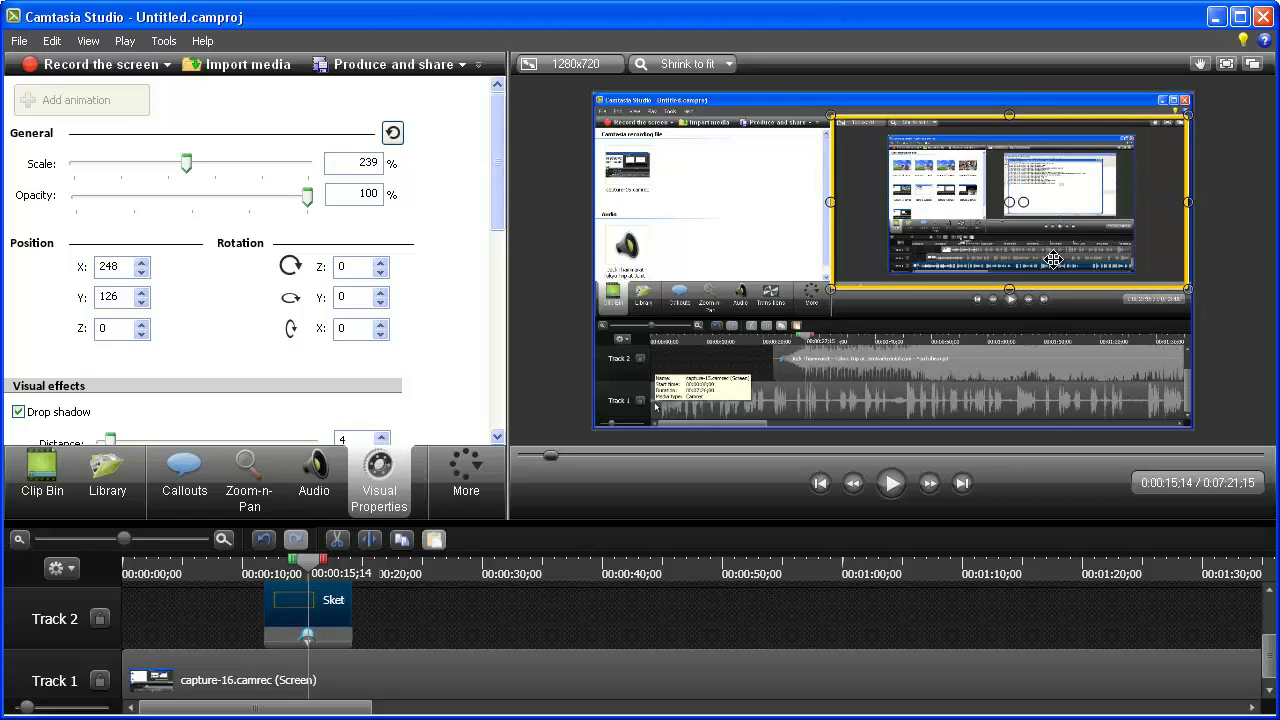
- Play back the rectangle callout's animation from about 0:00:10;09
{"action": "left_click_drag", "start_coordinate": [316, 560], "coordinate": [248, 561]}
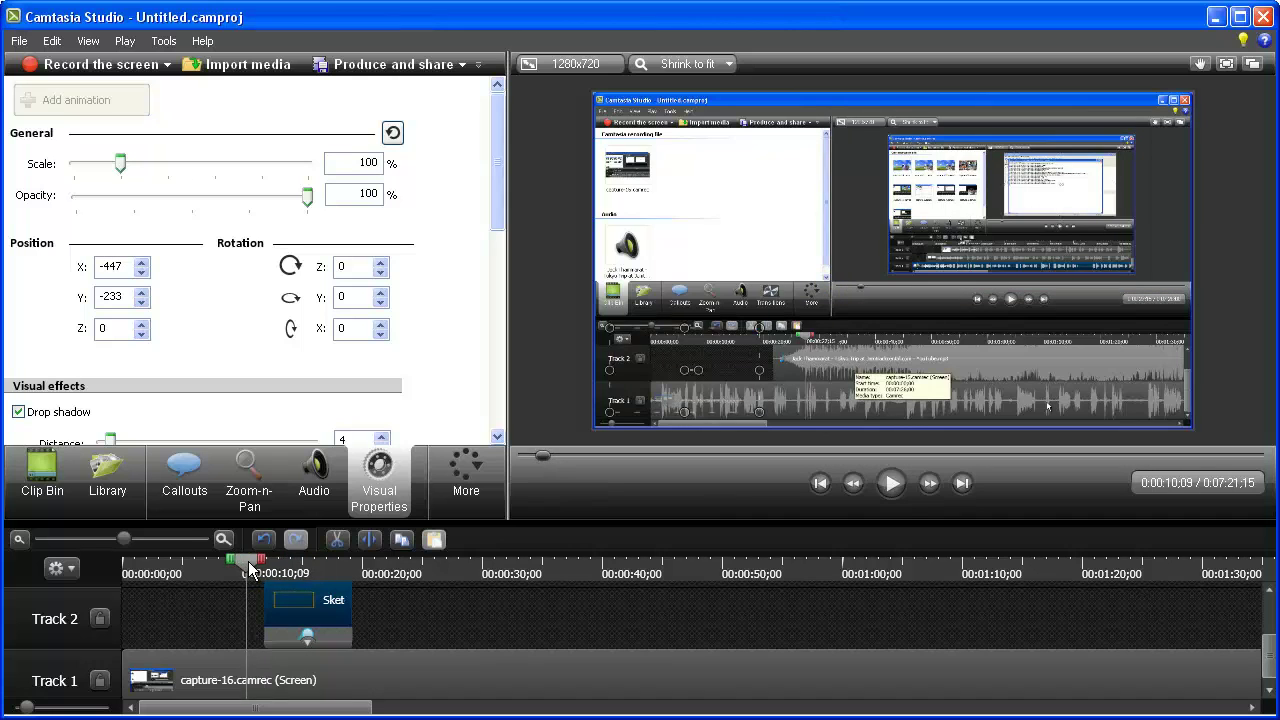
{"action": "left_click", "coordinate": [889, 485]}
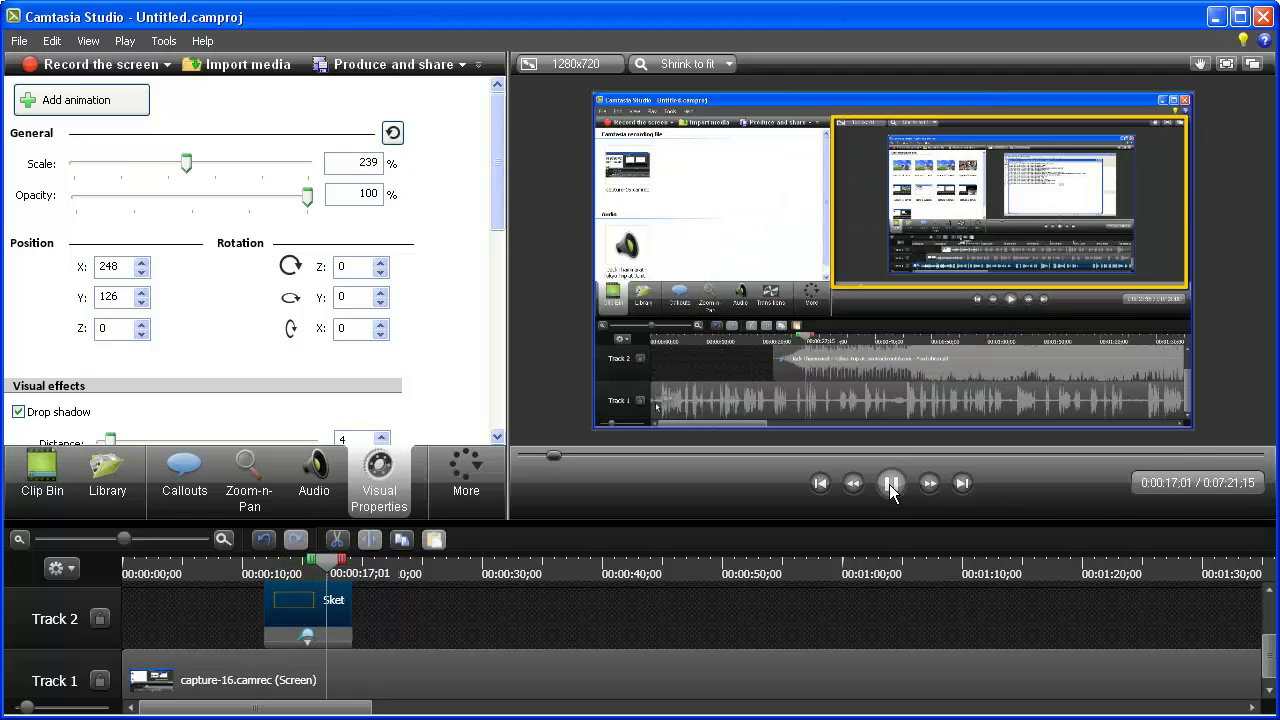
{"action": "left_click", "coordinate": [889, 484]}
- Add a spotlight callout at 0:00:22;23 and place it over the video's track headers at the lower corner
{"action": "left_click_drag", "start_coordinate": [346, 566], "coordinate": [398, 570]}
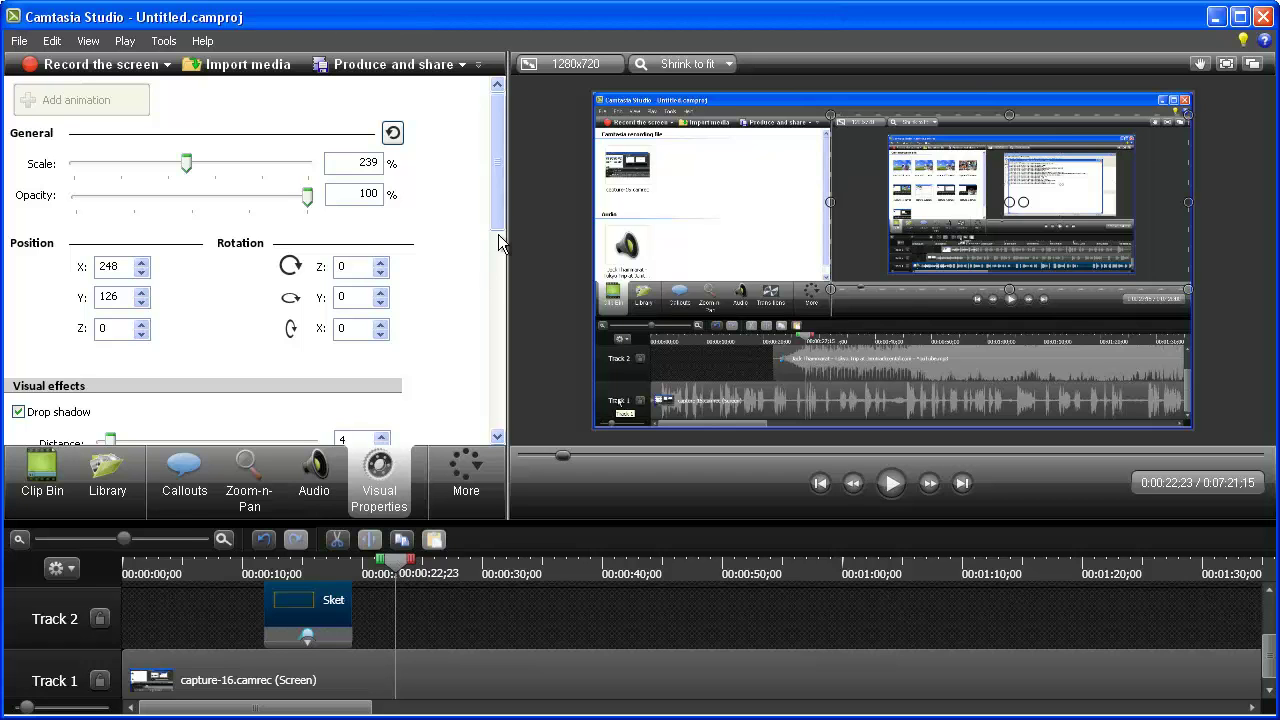
{"action": "left_click", "coordinate": [180, 488]}
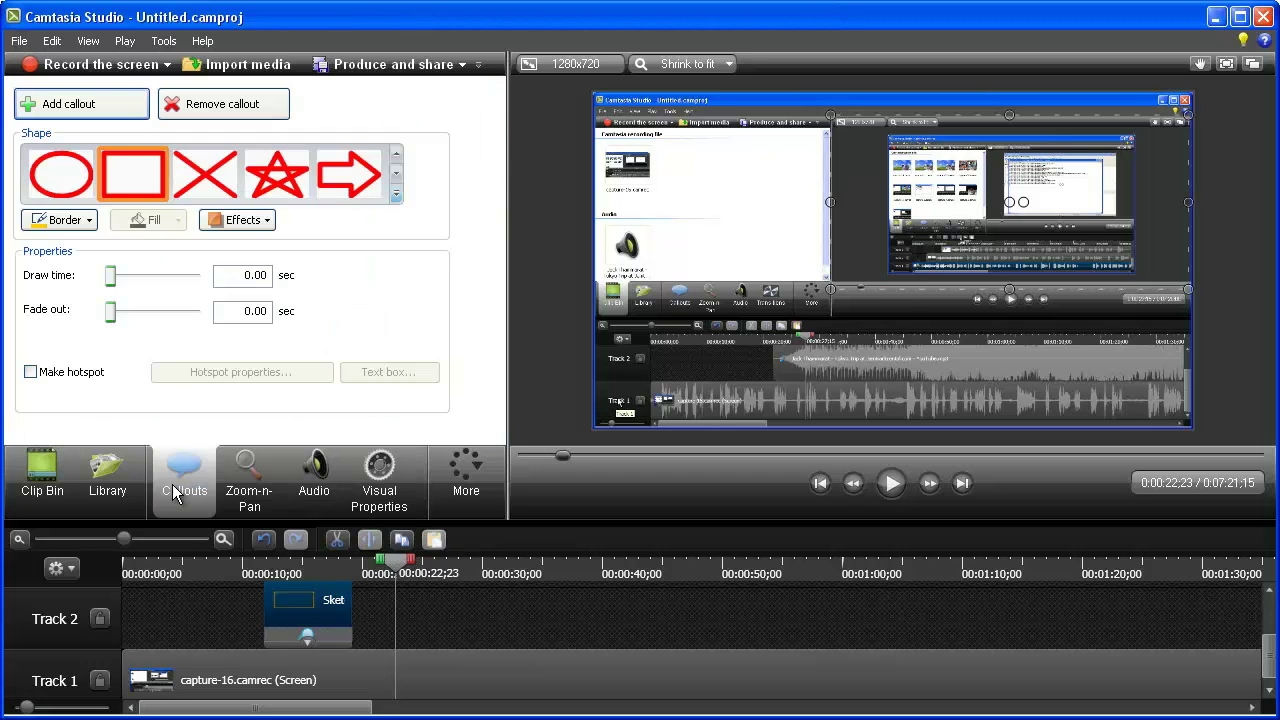
{"action": "left_click", "coordinate": [440, 605]}
{"action": "left_click", "coordinate": [394, 200]}
{"action": "left_click", "coordinate": [140, 585]}
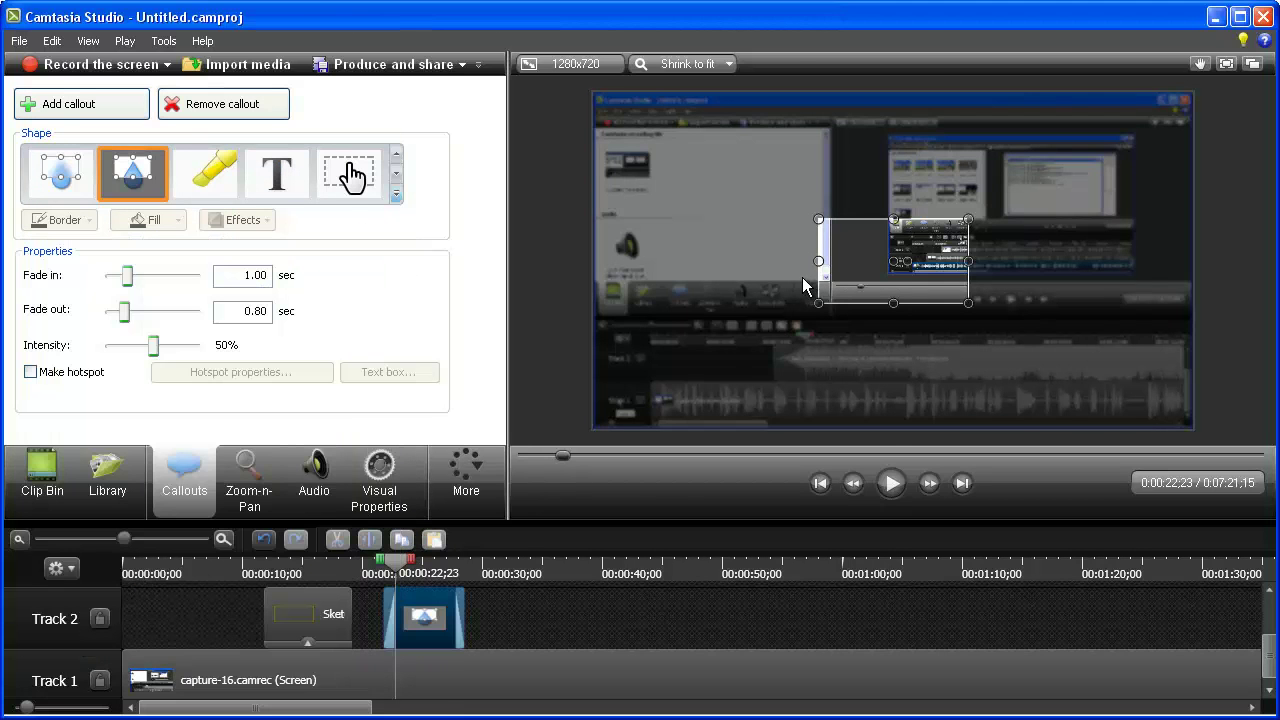
{"action": "left_click", "coordinate": [800, 277]}
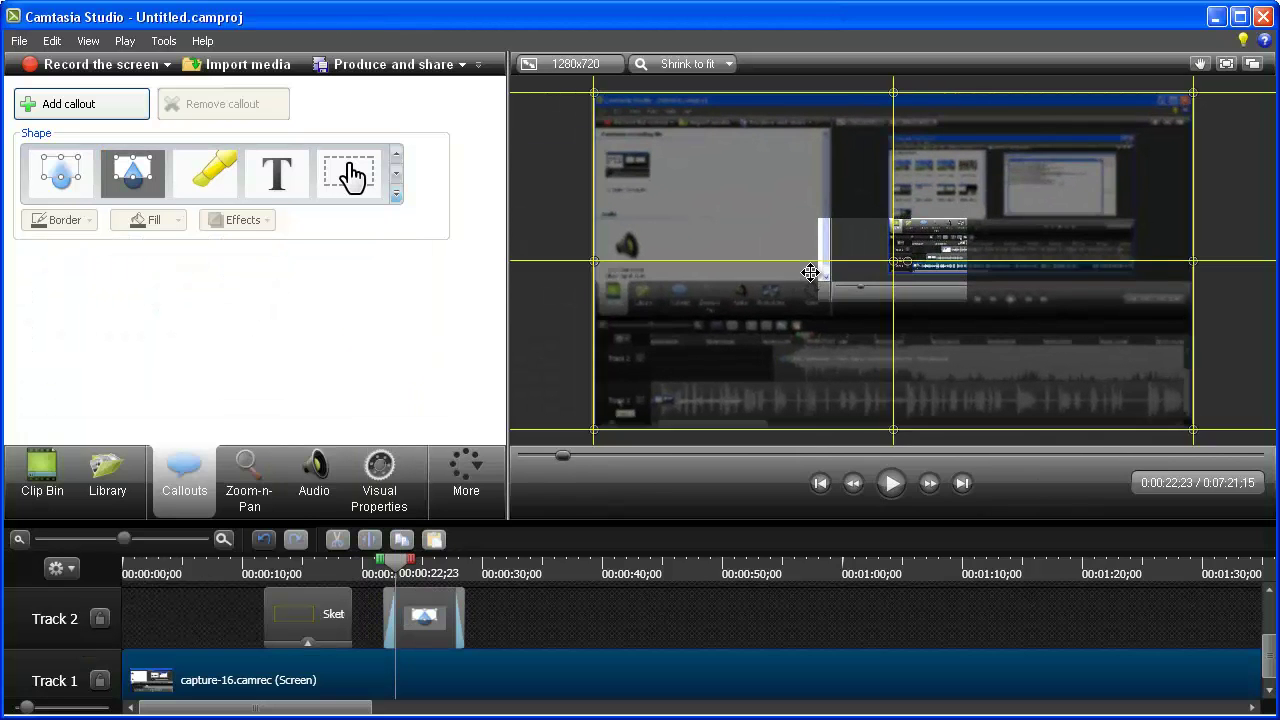
{"action": "left_click_drag", "start_coordinate": [834, 260], "coordinate": [630, 362]}
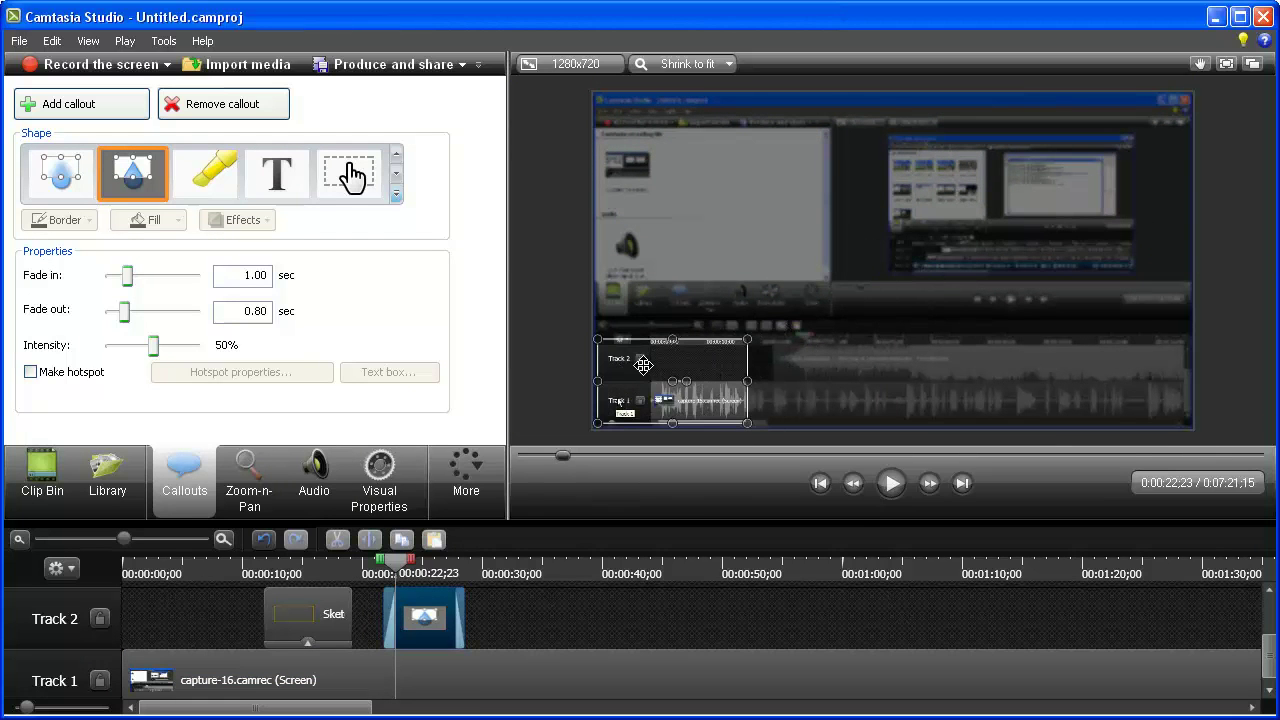
- Set the spotlight callout's fade in and fade out to 0.00 sec and extend its end to about 0:00:28
{"action": "left_click_drag", "start_coordinate": [131, 310], "coordinate": [112, 276]}
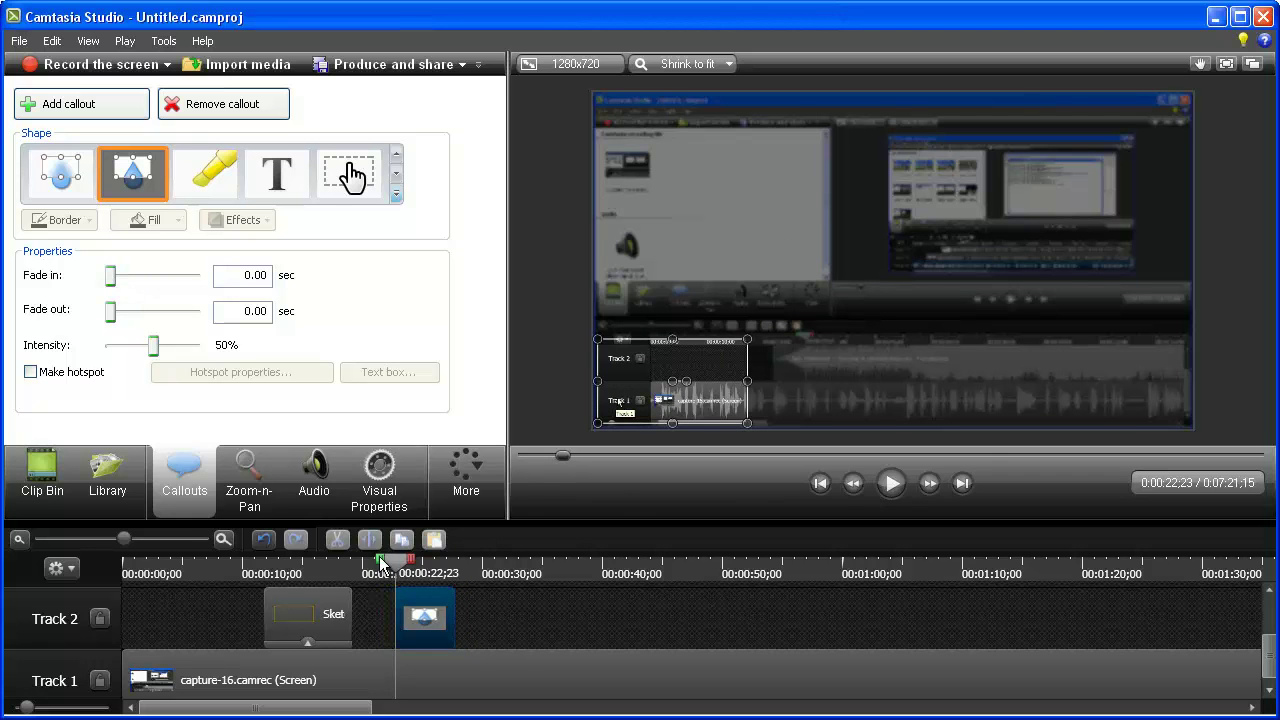
{"action": "left_click_drag", "start_coordinate": [455, 614], "coordinate": [462, 614]}
- Add an animation to the spotlight callout at 0:00:26;01 that moves it to the video's preview area at 110% scale
{"action": "left_click_drag", "start_coordinate": [398, 570], "coordinate": [439, 572]}
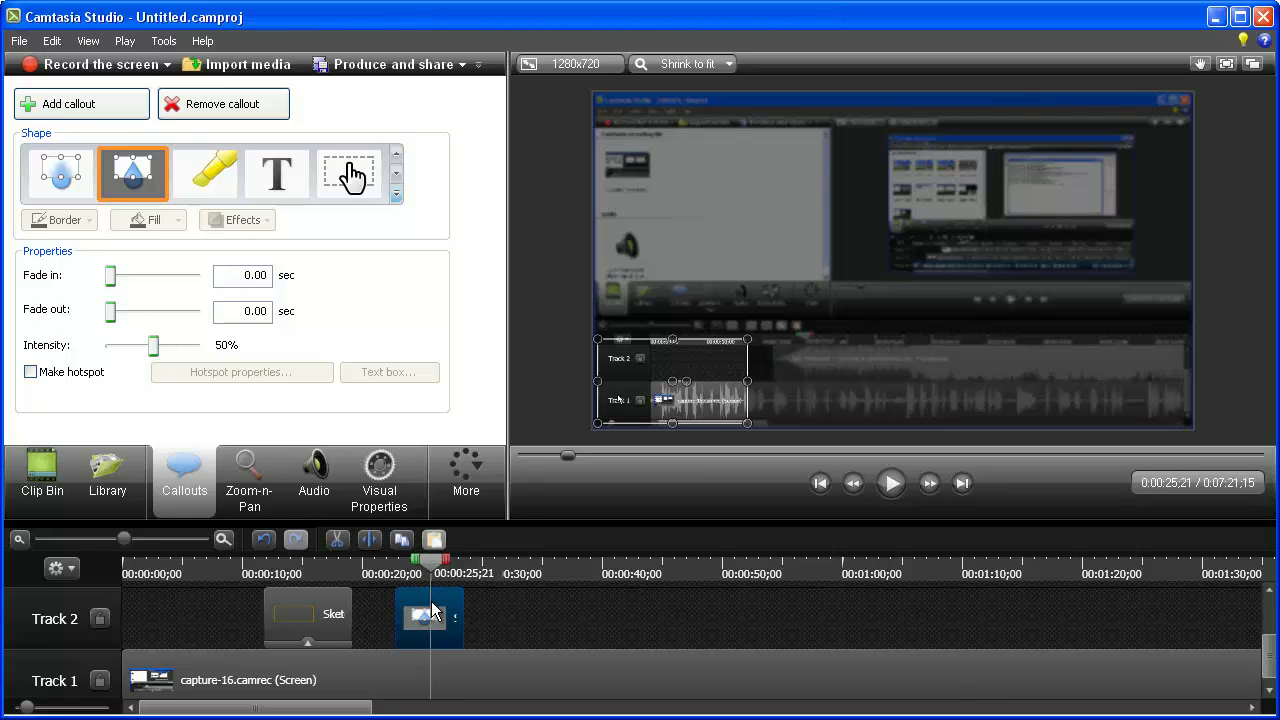
{"action": "left_click", "coordinate": [453, 562]}
{"action": "left_click_drag", "start_coordinate": [453, 565], "coordinate": [435, 566]}
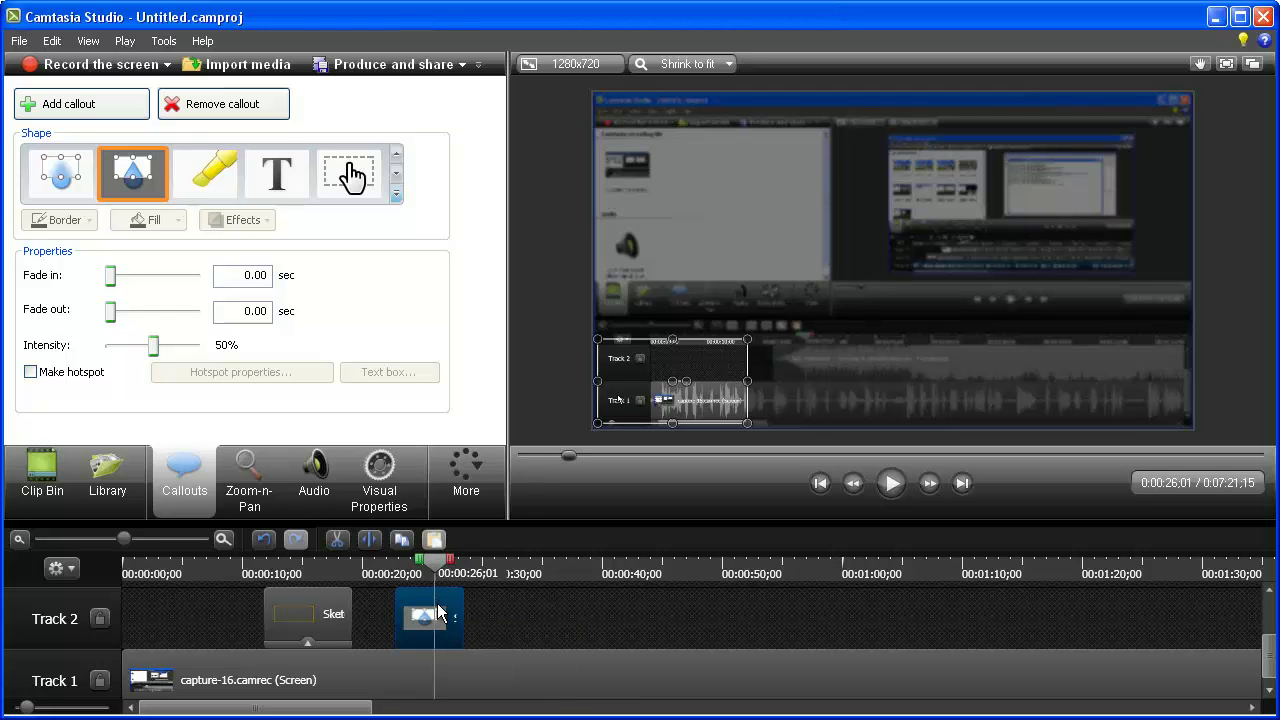
{"action": "left_click", "coordinate": [380, 500]}
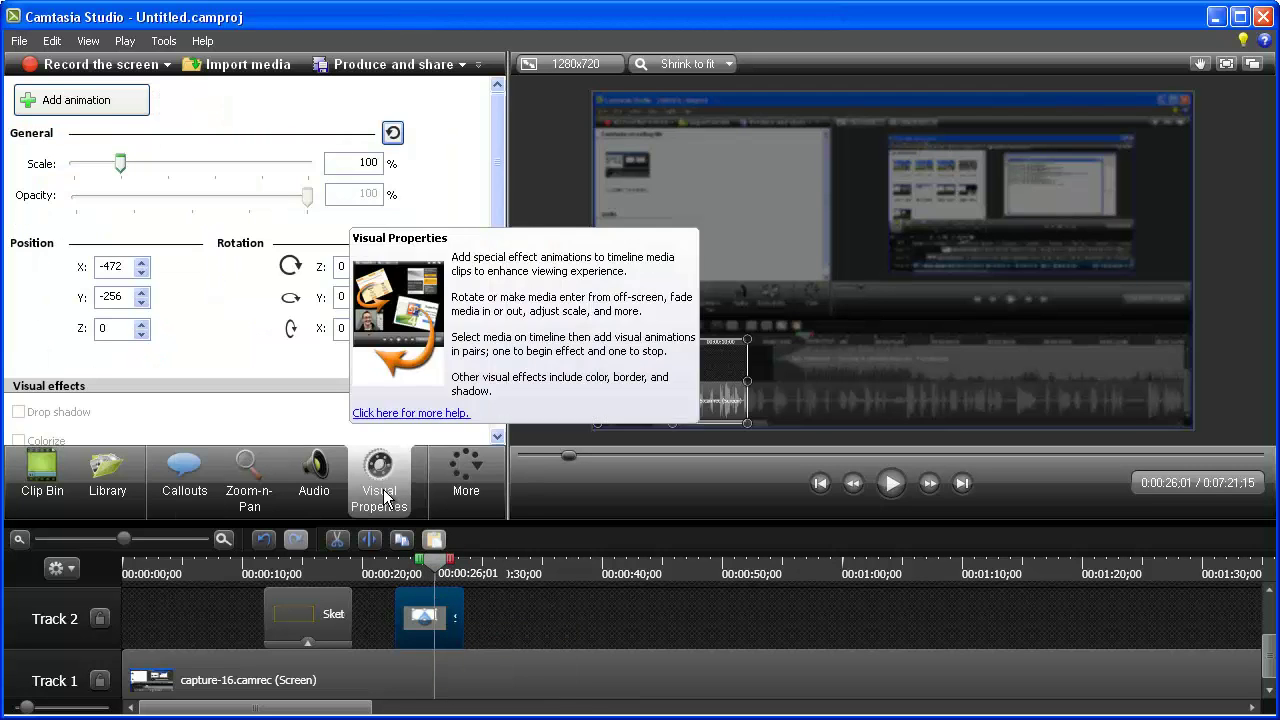
{"action": "left_click", "coordinate": [121, 100]}
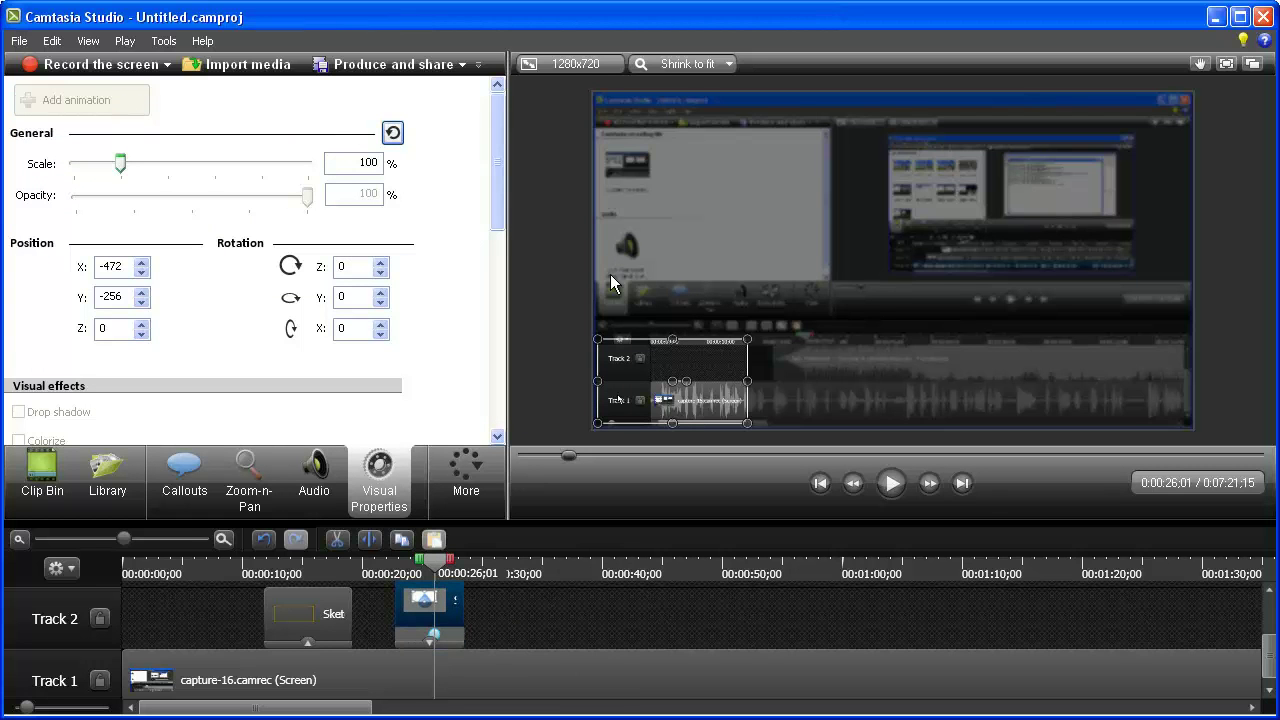
{"action": "left_click_drag", "start_coordinate": [670, 380], "coordinate": [904, 160]}
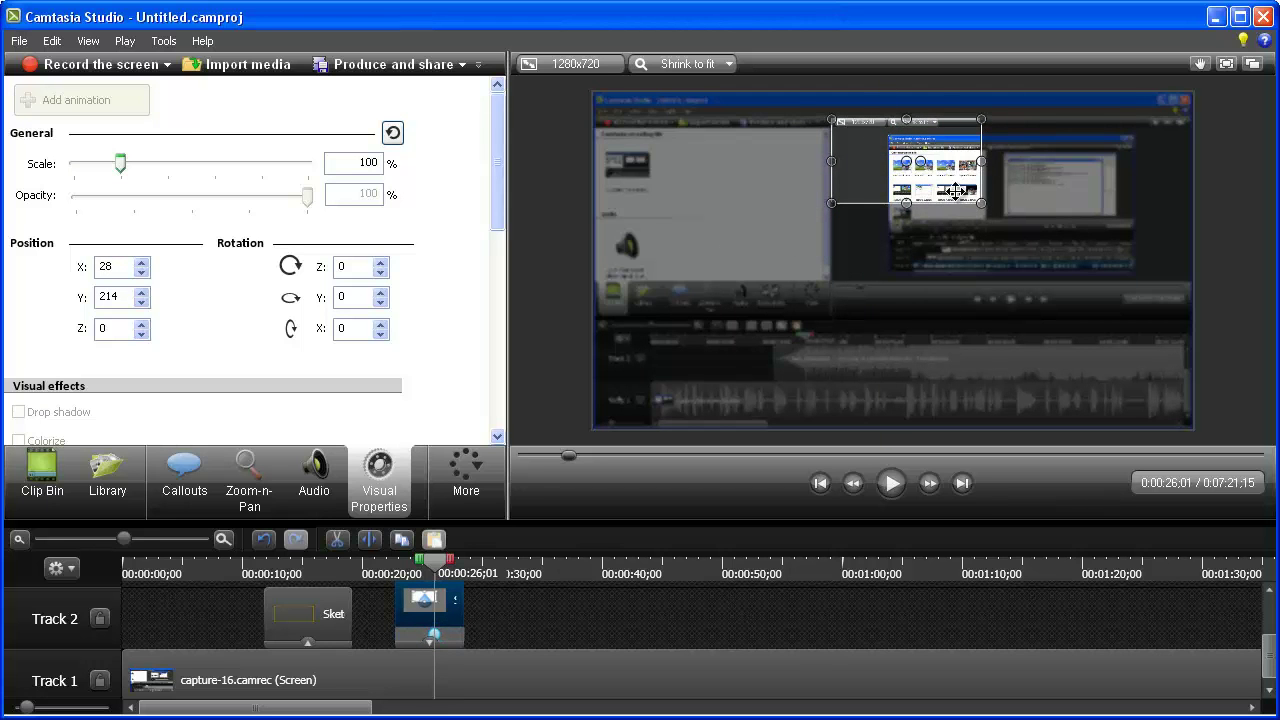
{"action": "left_click_drag", "start_coordinate": [981, 203], "coordinate": [998, 224]}
- Play back the spotlight callout's movement from about 0:00:21;16
{"action": "left_click_drag", "start_coordinate": [438, 567], "coordinate": [390, 572]}
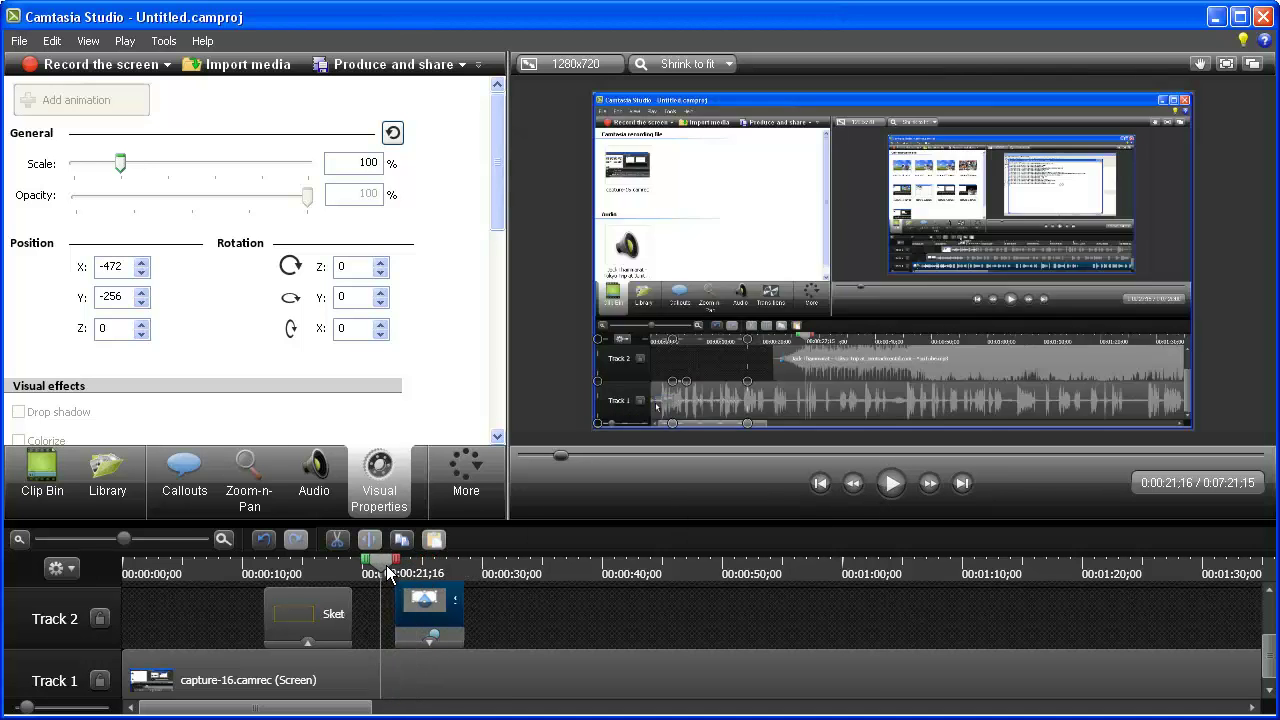
{"action": "left_click", "coordinate": [891, 484]}
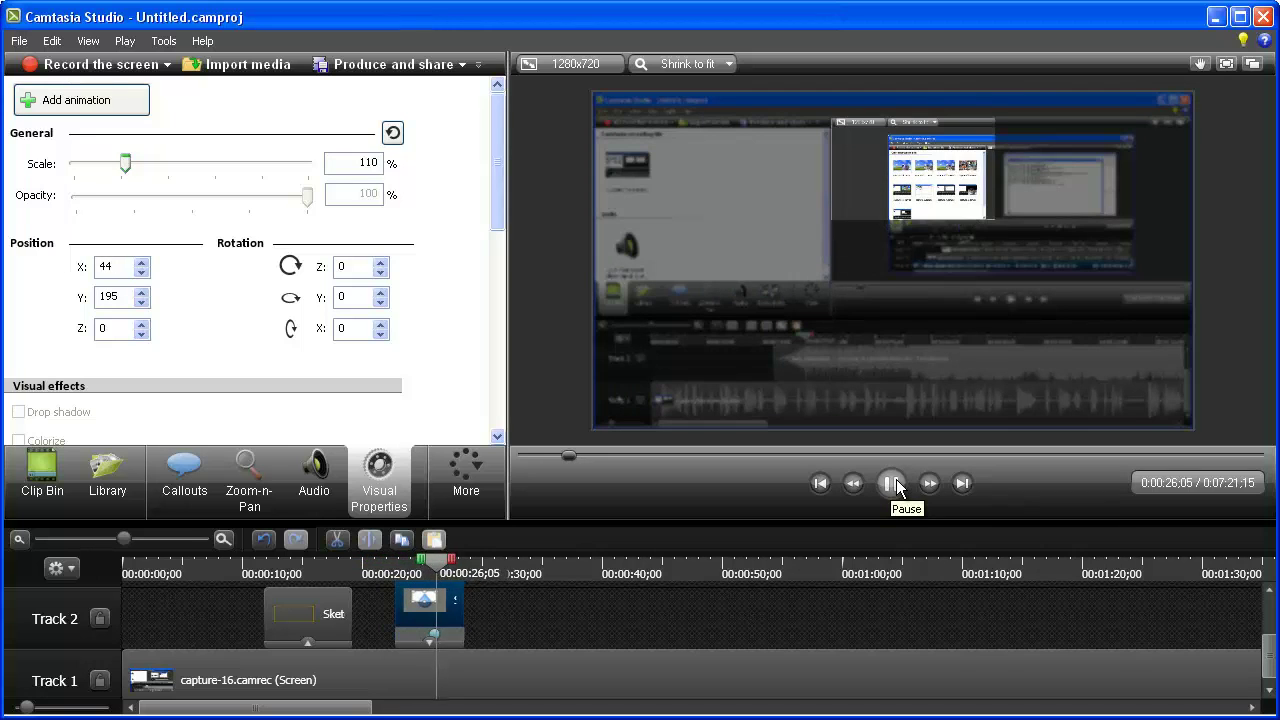
{"action": "left_click", "coordinate": [893, 484]}
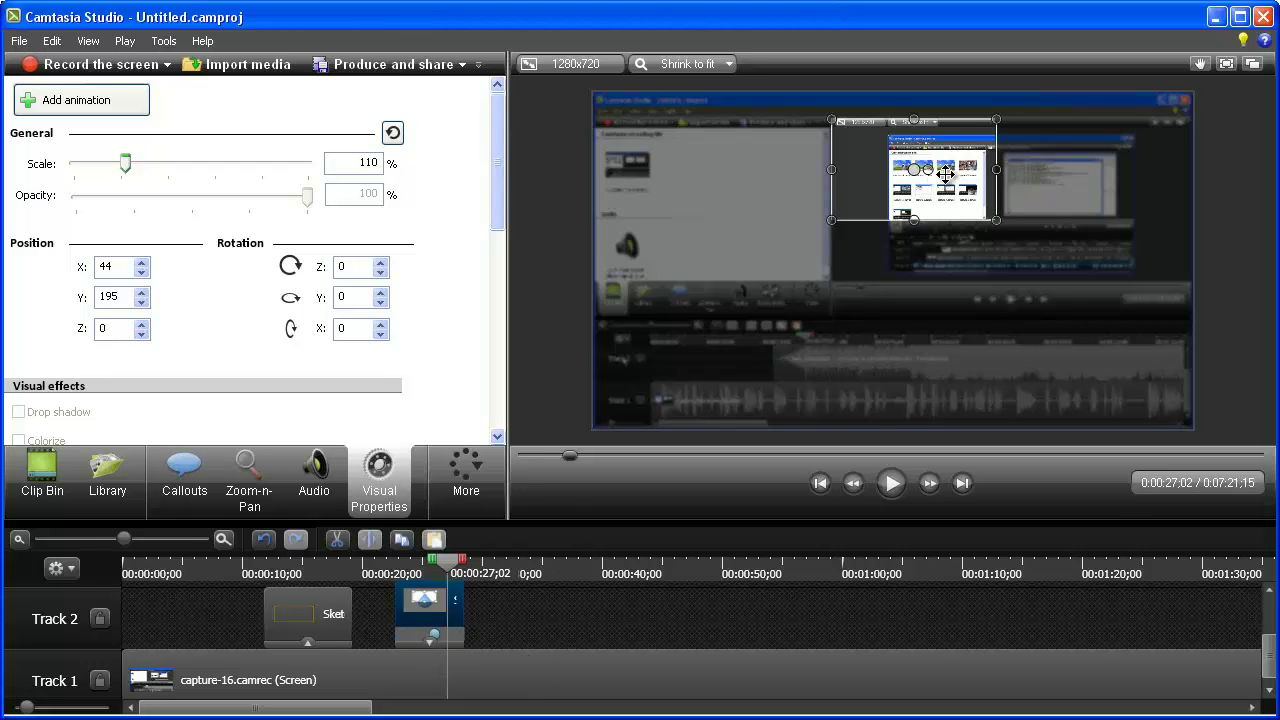
- Enlarge the spotlight at its animation's end to 242% scale so it covers the video's whole preview area
{"action": "left_click", "coordinate": [435, 636]}
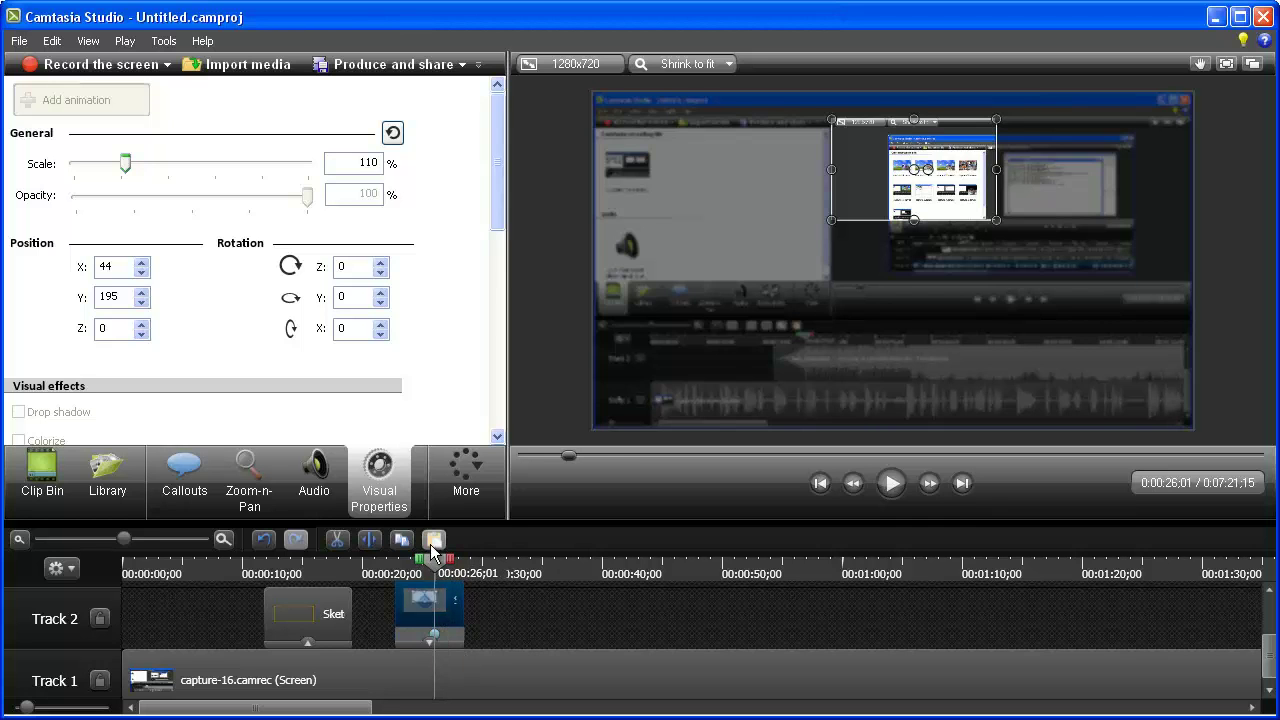
{"action": "left_click_drag", "start_coordinate": [995, 219], "coordinate": [1186, 283]}
{"action": "left_click_drag", "start_coordinate": [835, 204], "coordinate": [828, 204]}
- Play back the resized spotlight animation from about 0:00:21;19
{"action": "left_click_drag", "start_coordinate": [446, 567], "coordinate": [391, 583]}
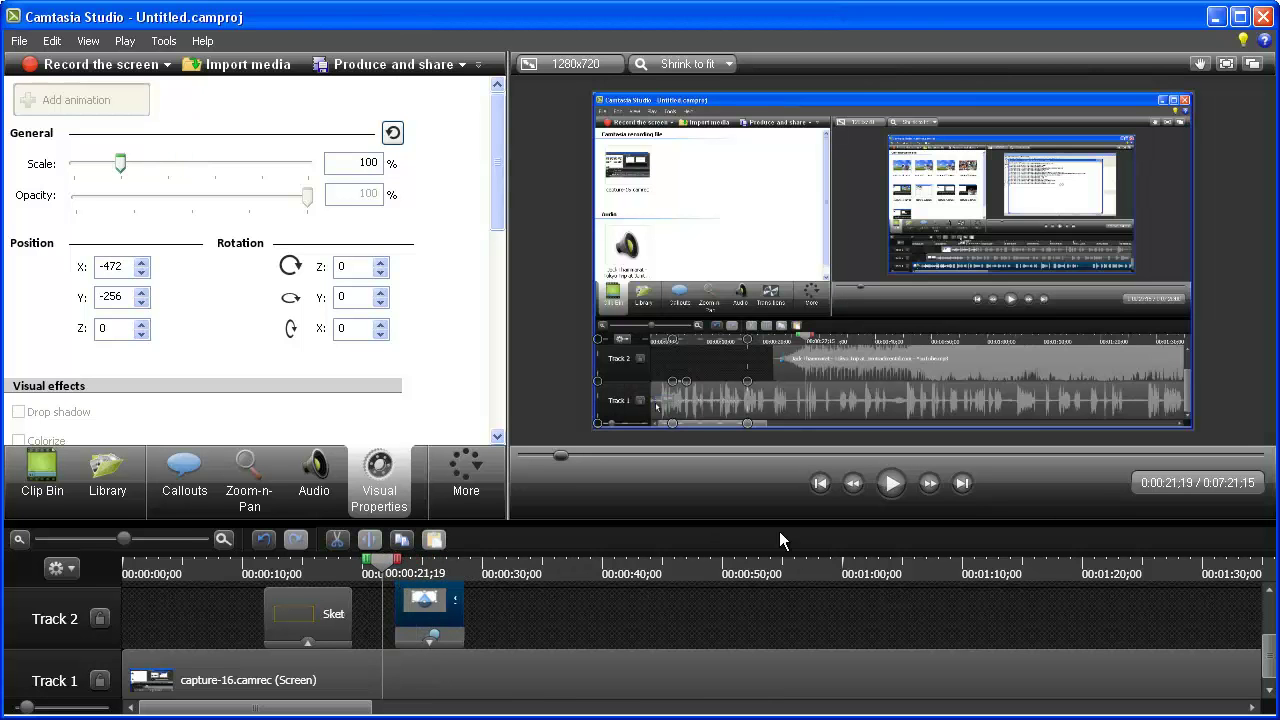
{"action": "left_click", "coordinate": [888, 484]}
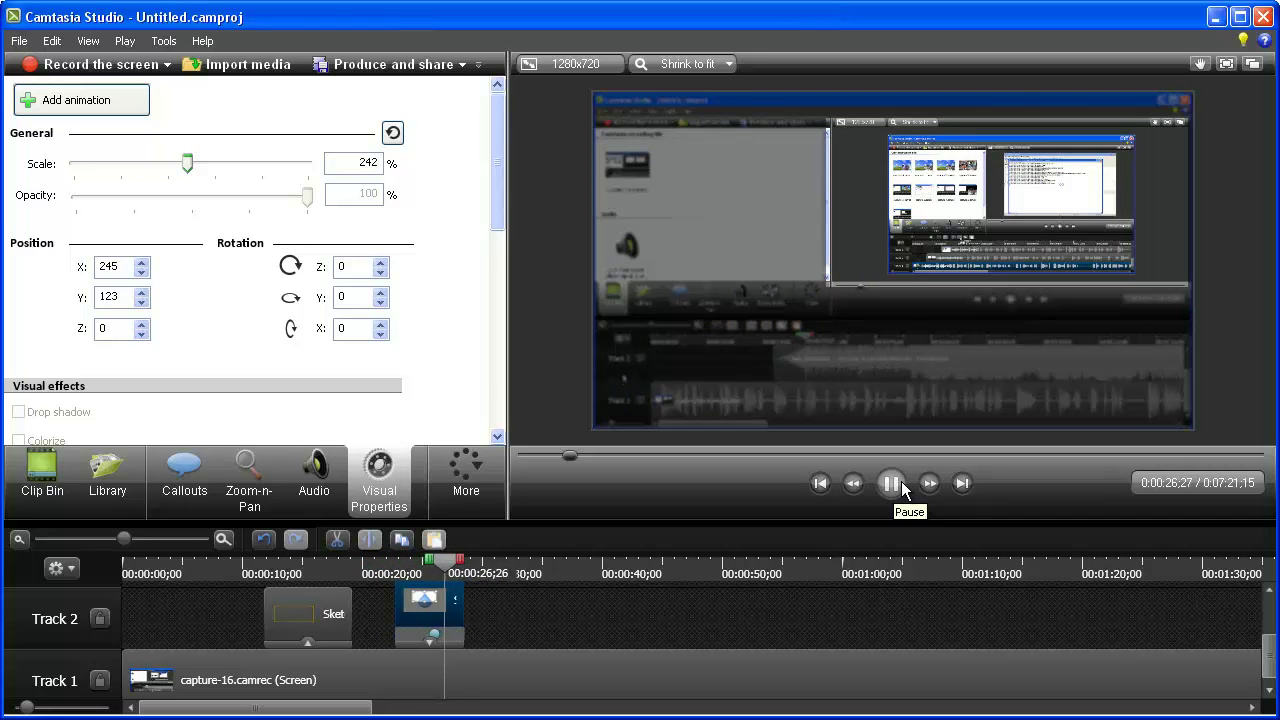
{"action": "left_click", "coordinate": [886, 488]}
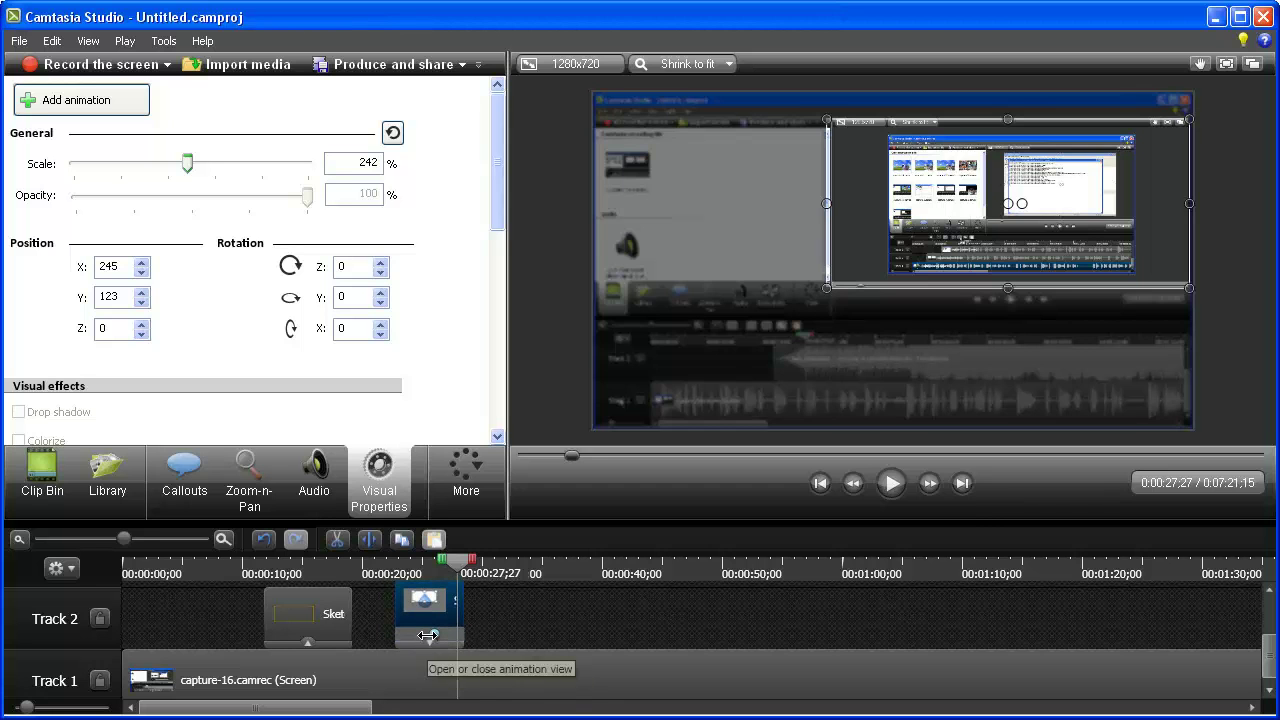
- Lengthen the spotlight callout's animation on Track 2 and play back the slower transition
{"action": "left_click", "coordinate": [410, 573]}
{"action": "left_click", "coordinate": [891, 483]}
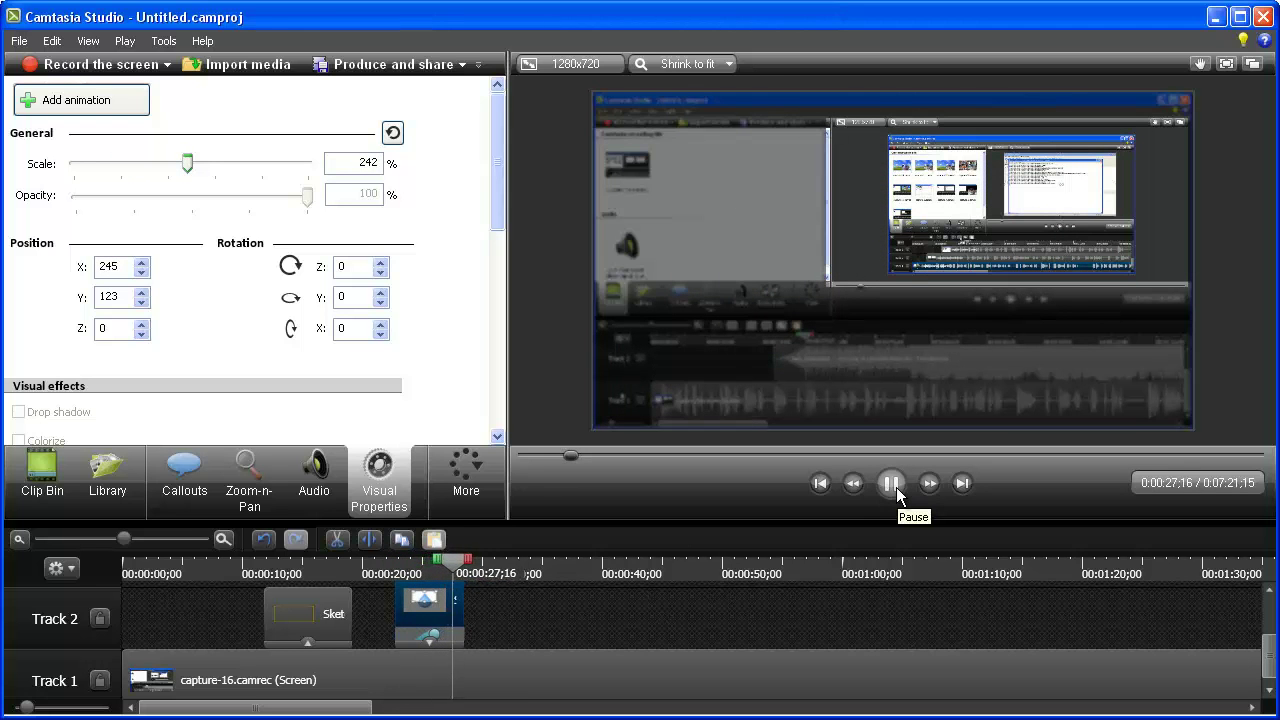
{"action": "left_click", "coordinate": [891, 483]}
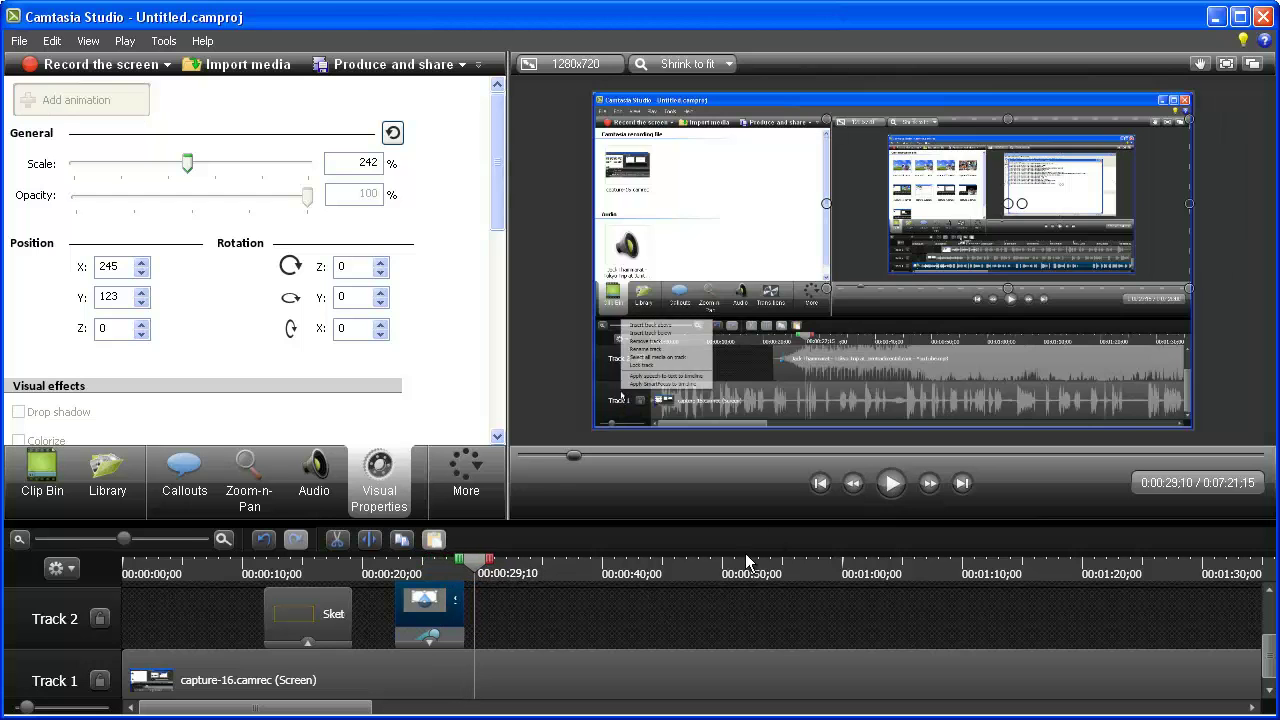